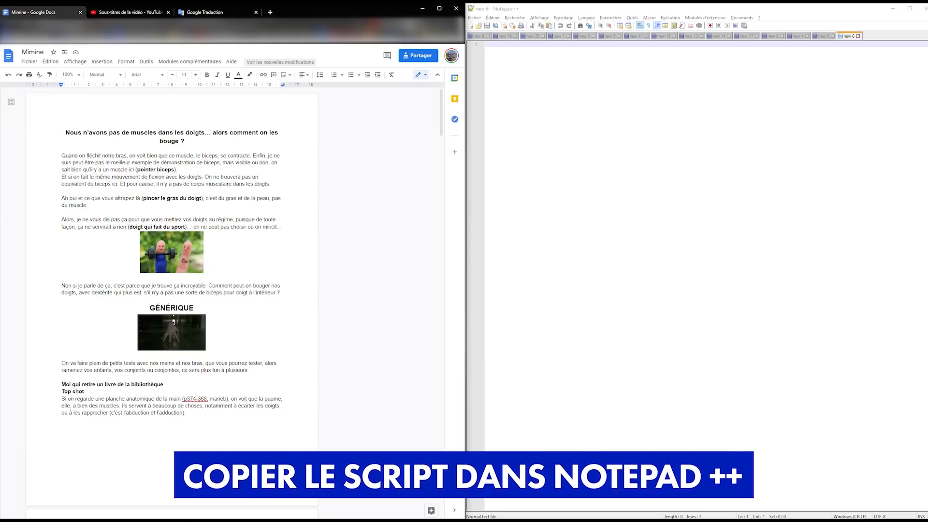
Copy the entire video script from the Google Docs document into the empty Notepad++ file.
{"action": "key", "text": "ctrl+a"}
{"action": "key", "text": "ctrl+c"}
{"action": "key", "text": "ctrl+v"}
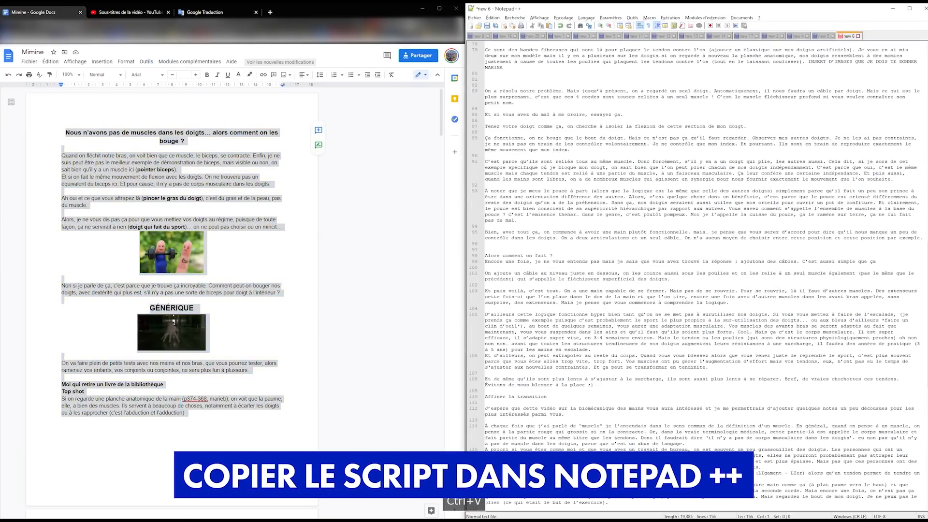
Delete the "insert" line and the GIF links below it from the pasted script.
{"action": "scroll", "coordinate": [696, 276], "scroll_direction": "up", "scroll_amount": 20}
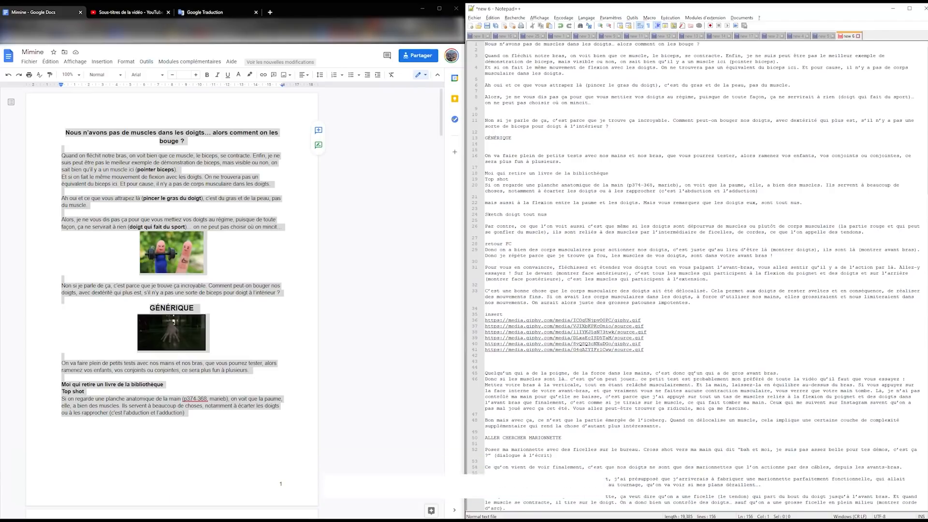
{"action": "left_click_drag", "start_coordinate": [486, 355], "coordinate": [485, 309]}
{"action": "key", "text": "Delete"}
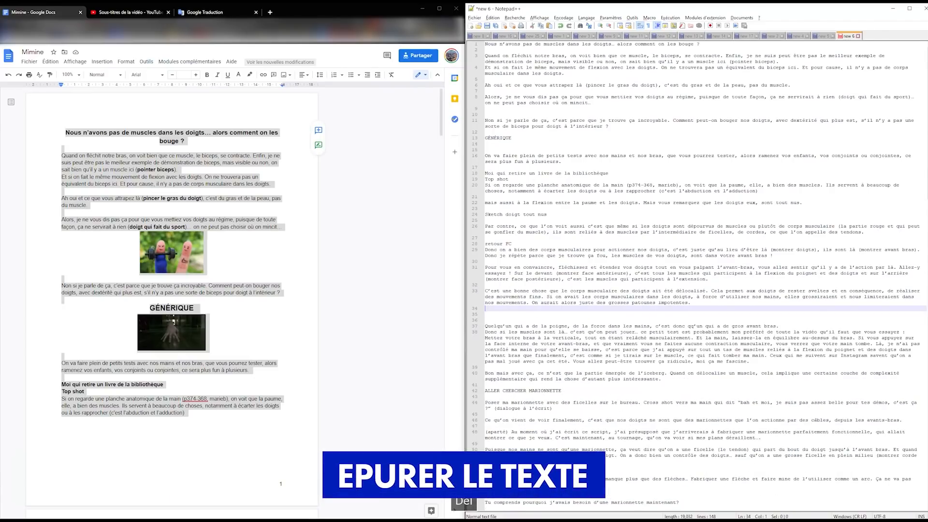
{"action": "left_click", "coordinate": [205, 272]}
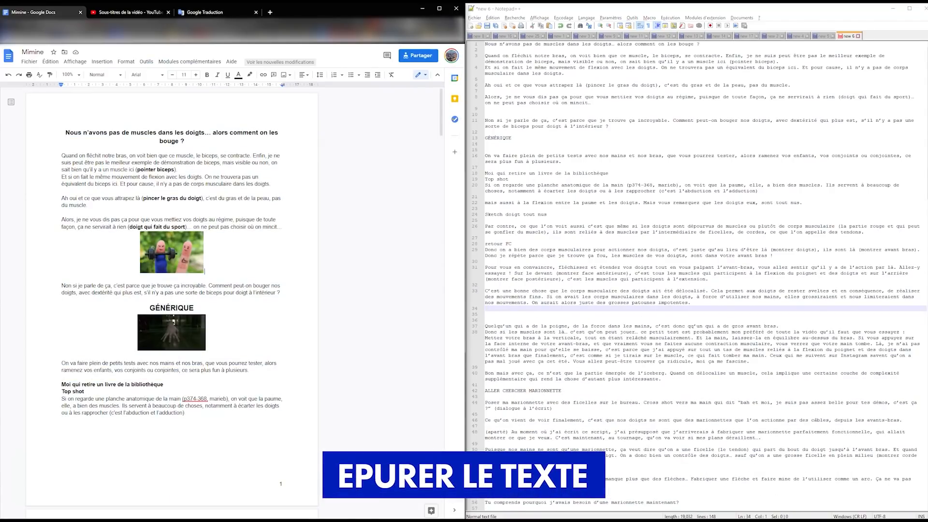
{"action": "left_click_drag", "start_coordinate": [129, 227], "coordinate": [185, 227]}
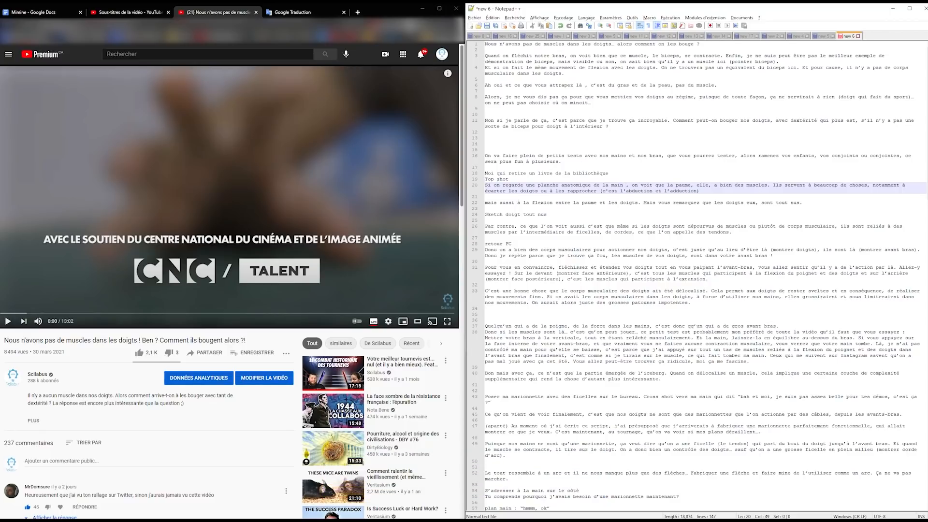
Delete the "retour FC" stage direction and its leftover empty line from the script.
{"action": "left_click_drag", "start_coordinate": [512, 245], "coordinate": [485, 244]}
{"action": "key", "text": "Delete"}
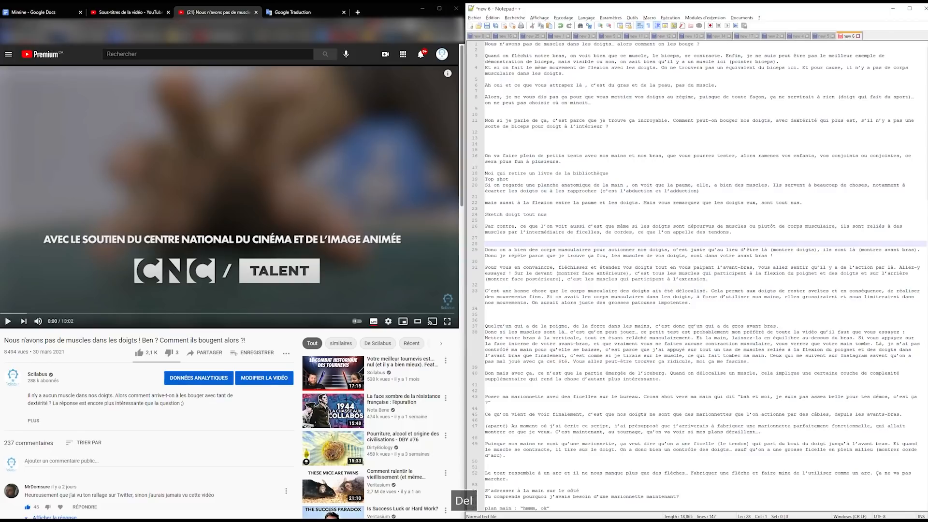
{"action": "key", "text": "Delete"}
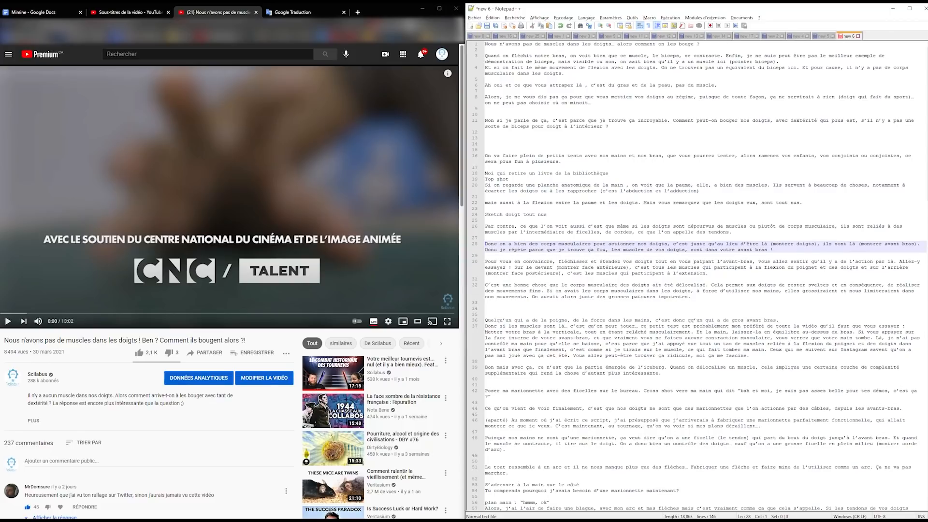
Remove surplus blank lines above "On va faire plein de petits tests" and delete the "Sketch doigt tout nus" line.
{"action": "left_click", "coordinate": [487, 144]}
{"action": "key", "text": "Delete"}
{"action": "key", "text": "BackSpace"}
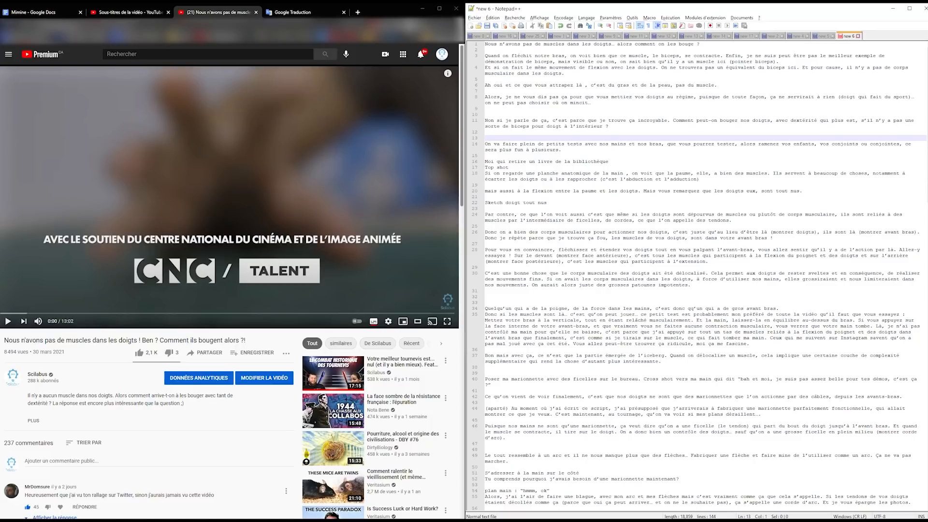
{"action": "left_click_drag", "start_coordinate": [487, 209], "coordinate": [485, 196]}
{"action": "key", "text": "Delete"}
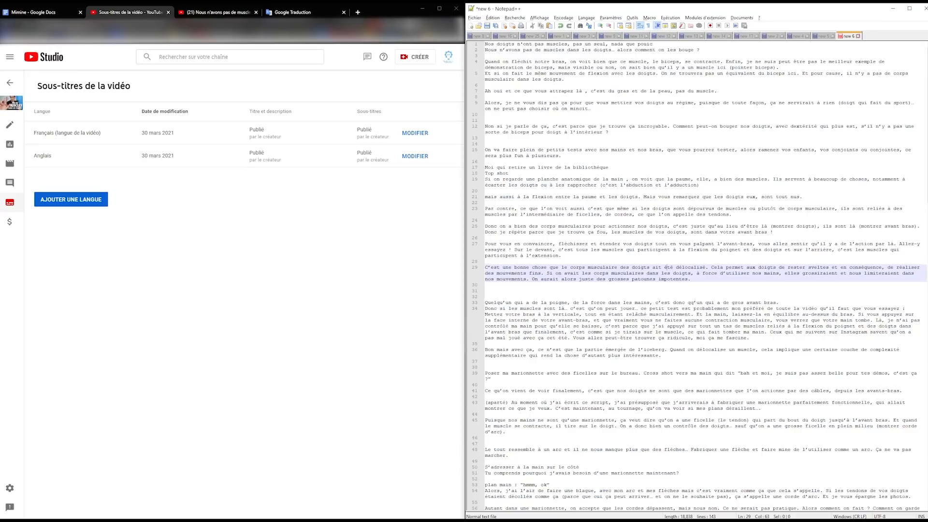
In YouTube Studio, add Français (Canada) as a subtitle language for the video.
{"action": "left_click", "coordinate": [89, 200]}
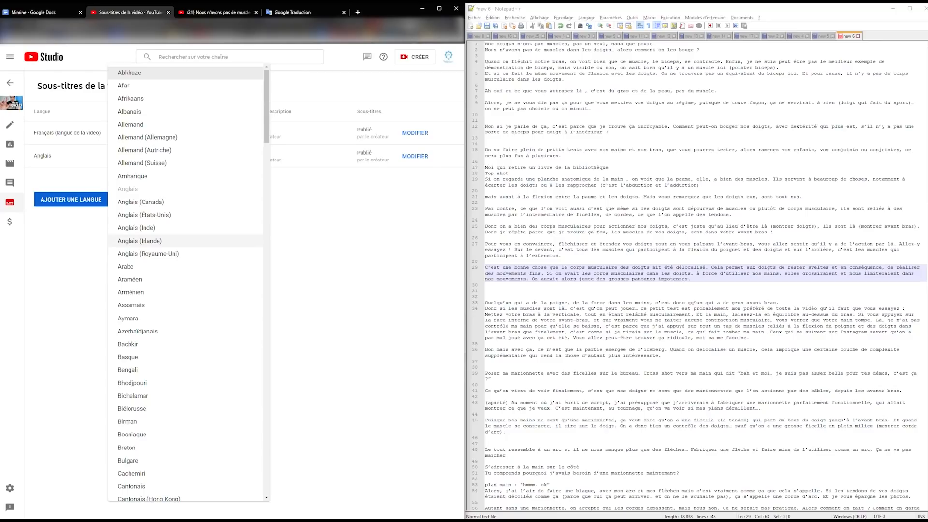
{"action": "scroll", "coordinate": [189, 288], "scroll_direction": "down", "scroll_amount": 13}
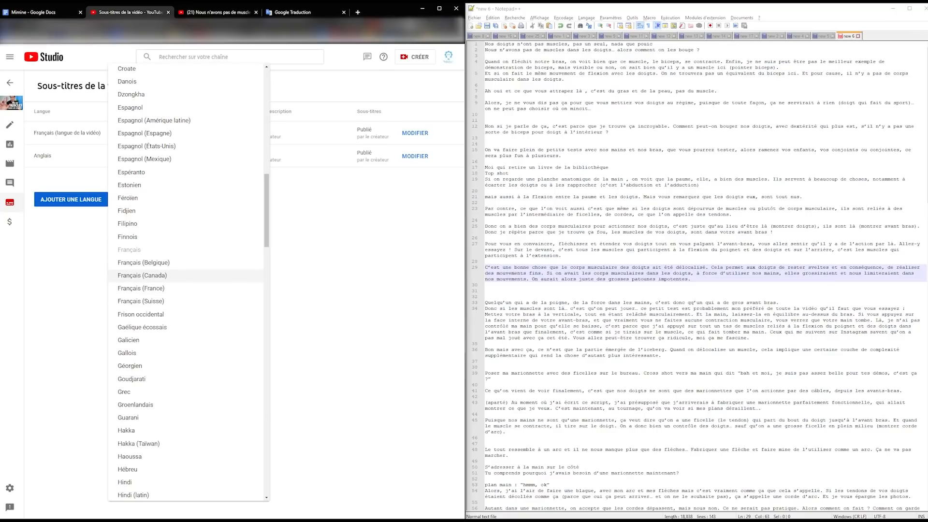
{"action": "left_click", "coordinate": [142, 275]}
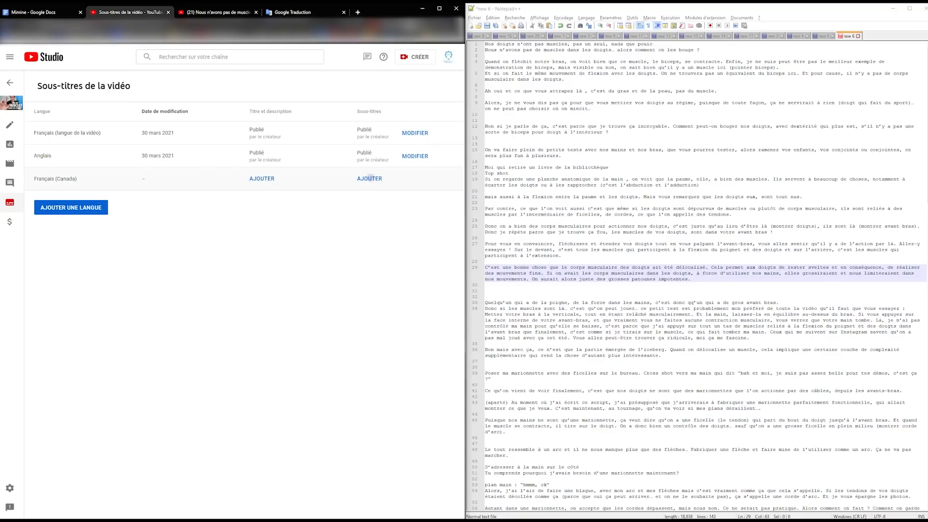
Import the cleaned script file sub.txt as the Français (Canada) subtitles, then save and close while they synchronize.
{"action": "left_click", "coordinate": [369, 178]}
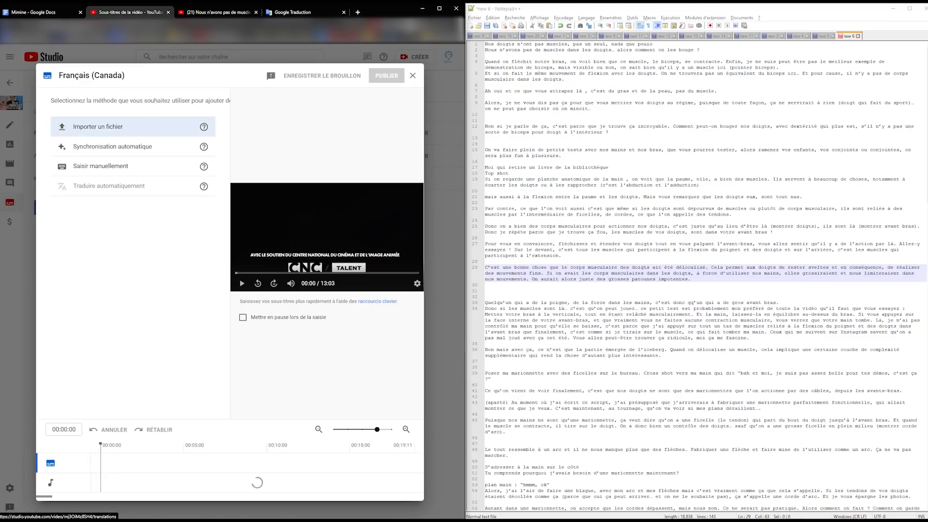
{"action": "left_click", "coordinate": [98, 126]}
{"action": "left_click", "coordinate": [166, 287]}
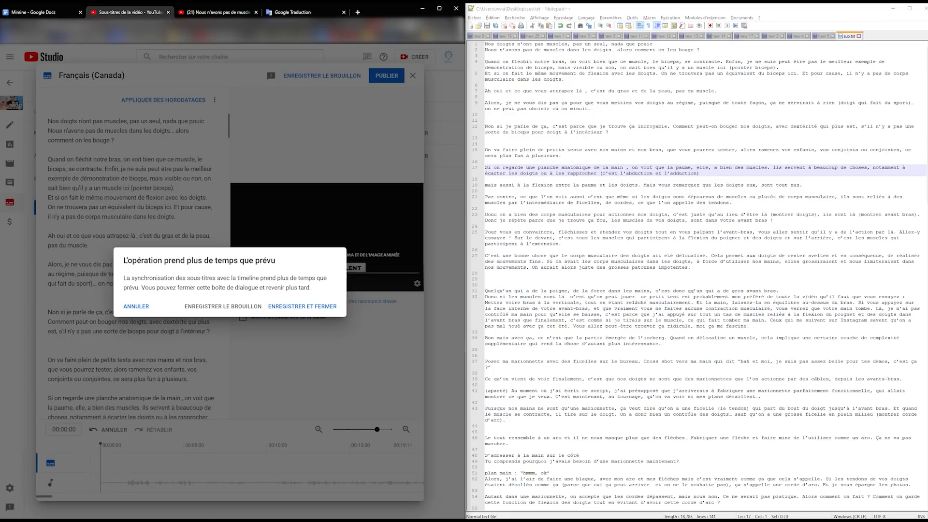
{"action": "left_click", "coordinate": [302, 306]}
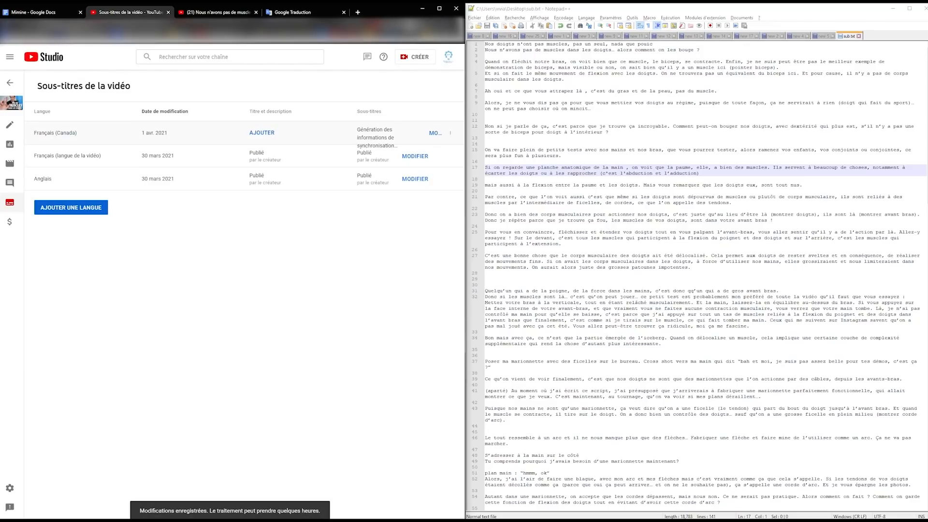
Open the published French subtitles and check their text and timing at several points in the video.
{"action": "left_click_drag", "start_coordinate": [465, 271], "coordinate": [459, 271]}
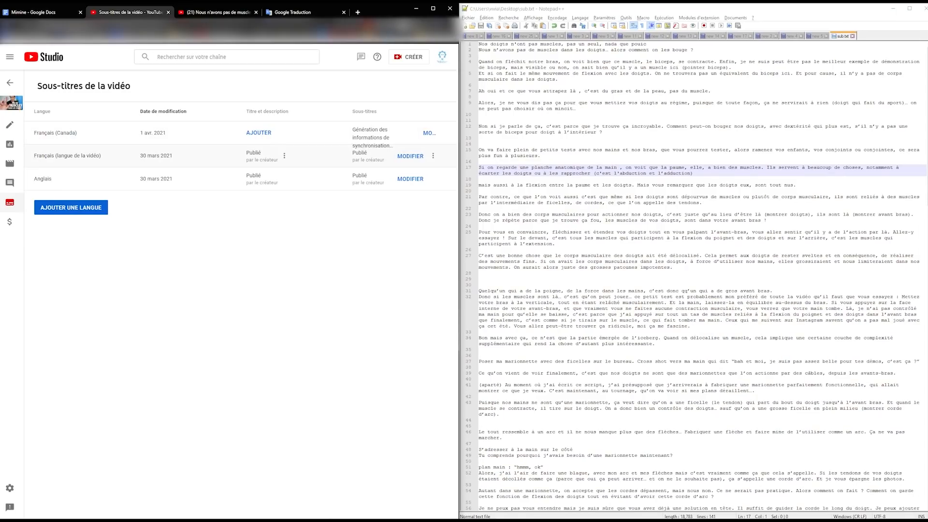
{"action": "left_click", "coordinate": [410, 157]}
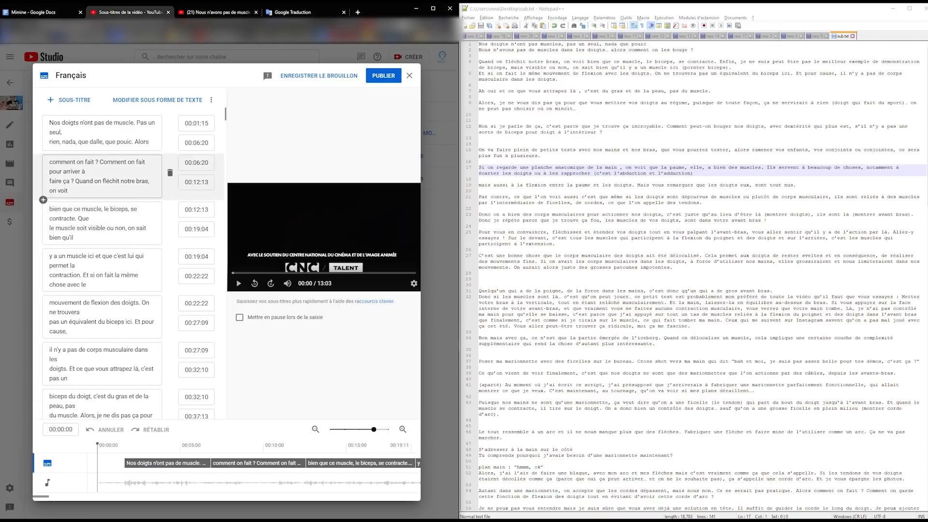
{"action": "left_click", "coordinate": [197, 123]}
{"action": "left_click", "coordinate": [280, 273]}
{"action": "left_click", "coordinate": [331, 273]}
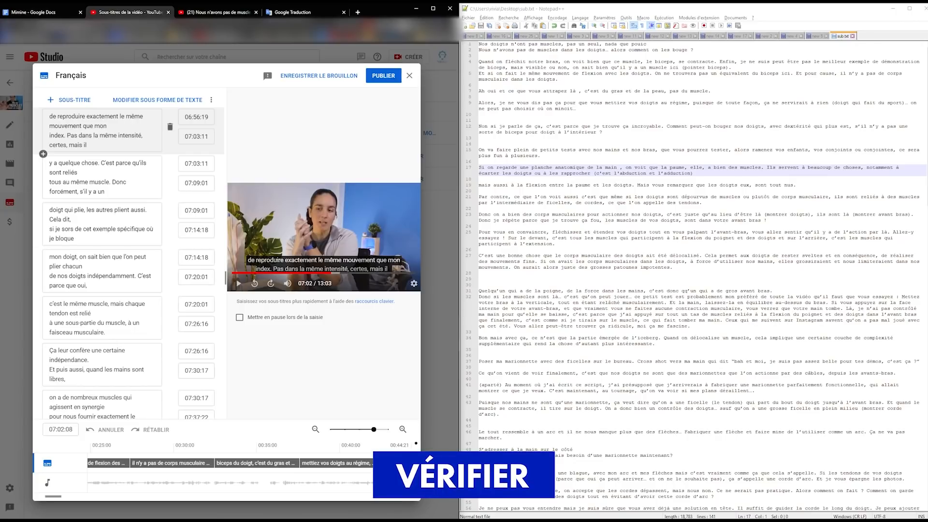
{"action": "left_click_drag", "start_coordinate": [225, 278], "coordinate": [226, 146]}
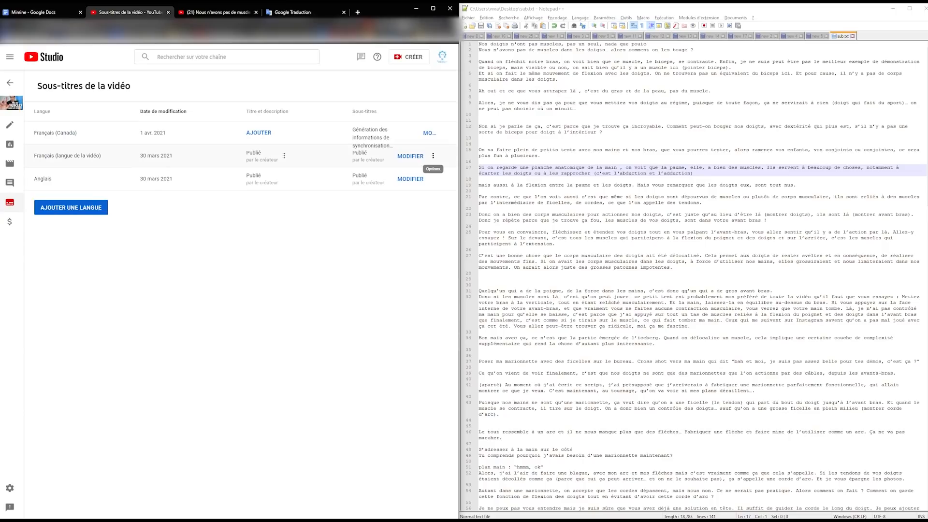
Download the published French subtitles as an .sbv file.
{"action": "left_click", "coordinate": [433, 156]}
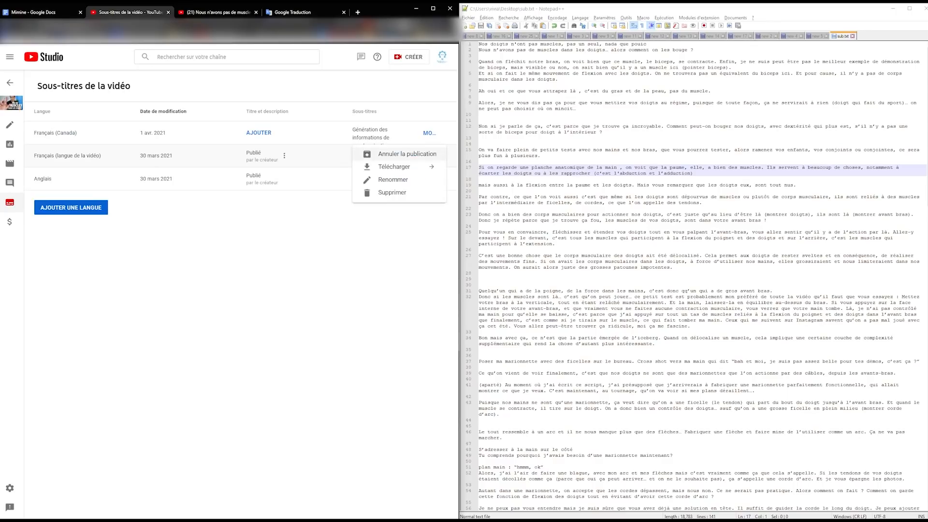
{"action": "left_click", "coordinate": [452, 166]}
{"action": "left_click", "coordinate": [368, 192]}
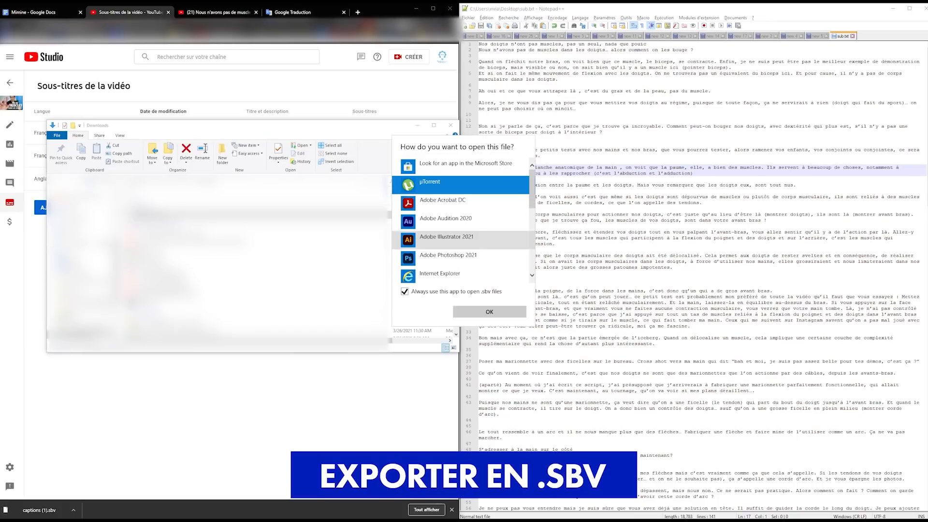
Open the downloaded captions (1).sbv file with Notepad++.
{"action": "scroll", "coordinate": [464, 220], "scroll_direction": "down", "scroll_amount": 3}
{"action": "left_click", "coordinate": [464, 238]}
{"action": "left_click", "coordinate": [489, 312]}
{"action": "left_click", "coordinate": [599, 102]}
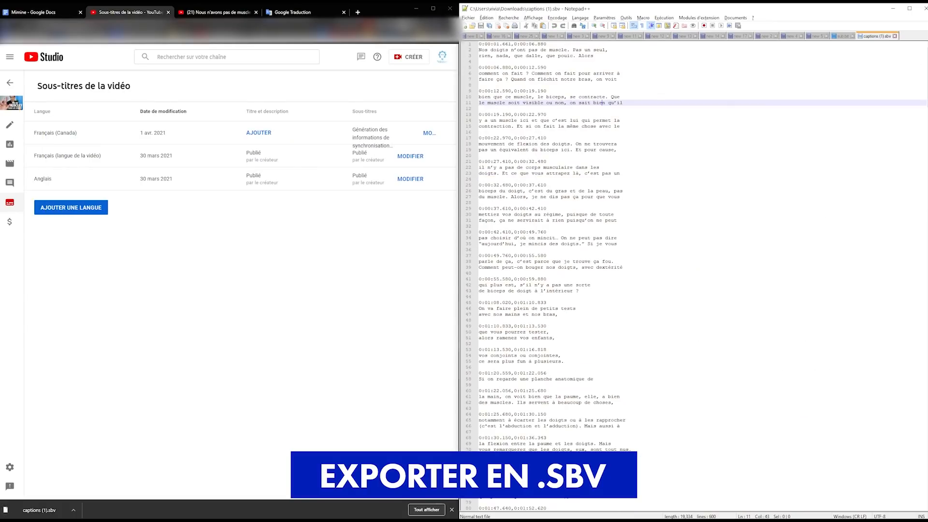
{"action": "left_click_drag", "start_coordinate": [479, 44], "coordinate": [583, 50]}
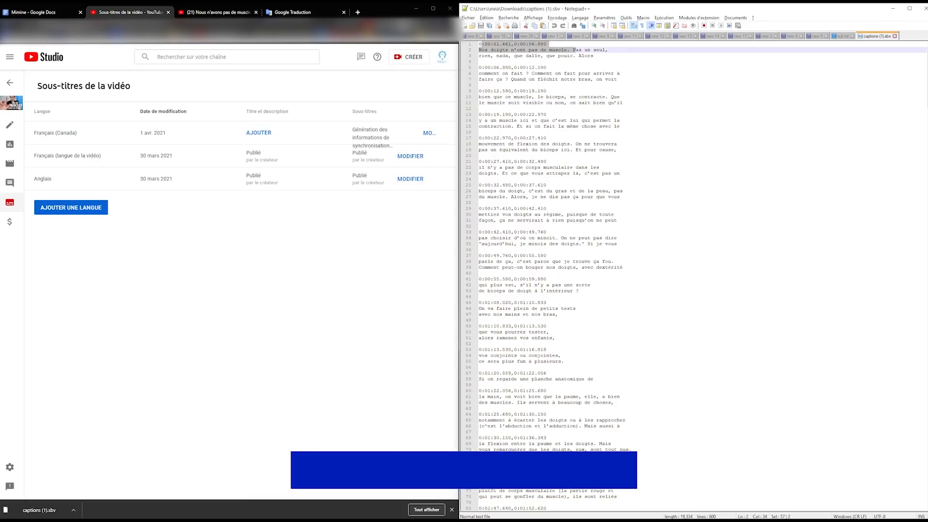
{"action": "left_click", "coordinate": [547, 68]}
{"action": "key", "text": "shift+Right"}
{"action": "left_click_drag", "start_coordinate": [549, 79], "coordinate": [579, 268]}
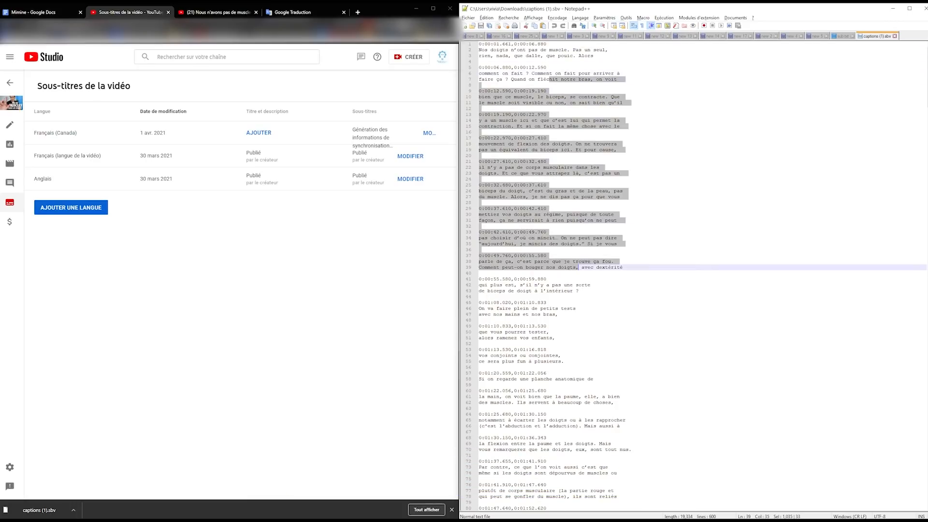
{"action": "left_click", "coordinate": [540, 233]}
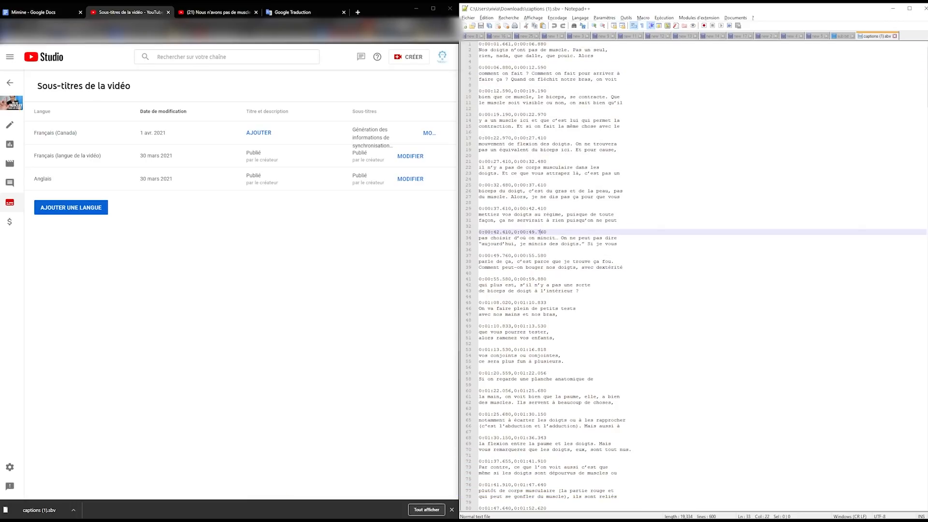
Copy all the captions with their timecodes into Google Translate, translating from French to English.
{"action": "key", "text": "ctrl+a"}
{"action": "key", "text": "ctrl+c"}
{"action": "left_click", "coordinate": [297, 12]}
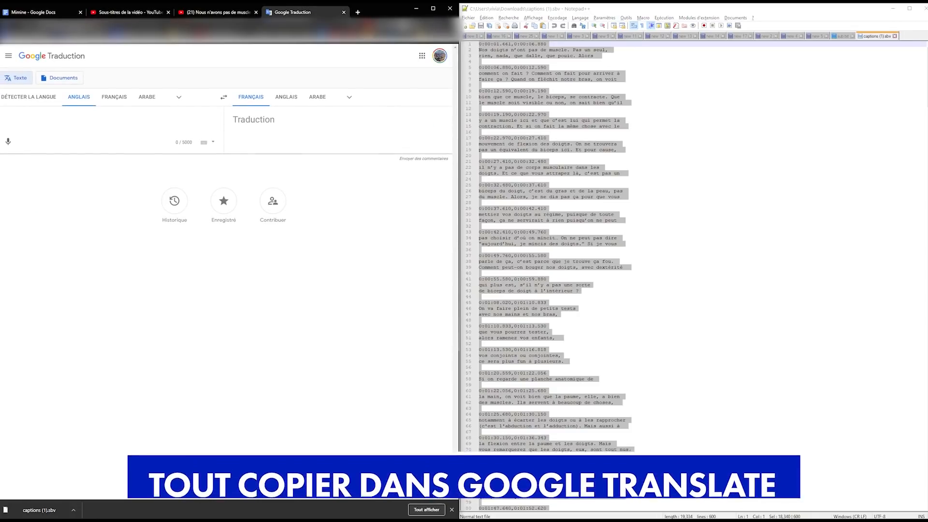
{"action": "left_click", "coordinate": [115, 97]}
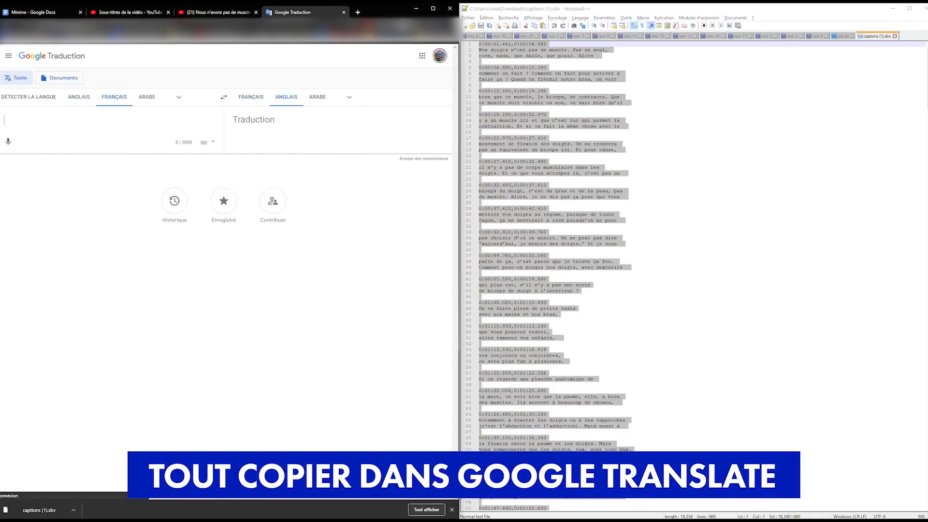
{"action": "key", "text": "ctrl+v"}
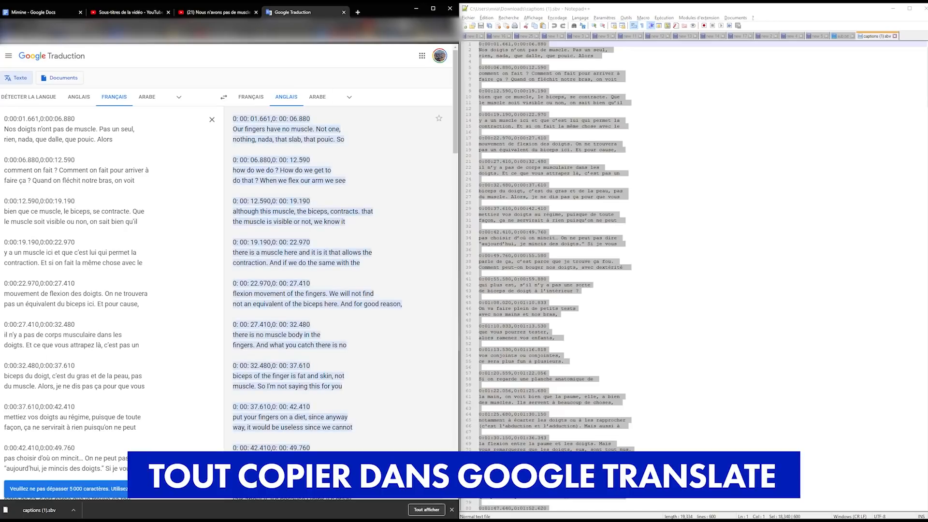
Compare the end of the translated excerpt with the French captions file and copy the English translation.
{"action": "scroll", "coordinate": [227, 271], "scroll_direction": "down", "scroll_amount": 2}
{"action": "scroll", "coordinate": [227, 271], "scroll_direction": "down", "scroll_amount": 20}
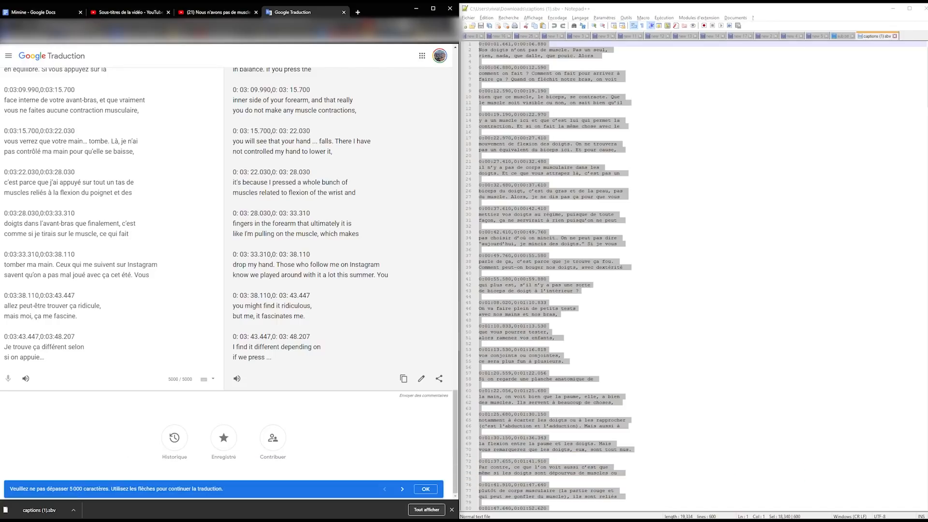
{"action": "left_click", "coordinate": [570, 361]}
{"action": "scroll", "coordinate": [571, 361], "scroll_direction": "down", "scroll_amount": 17}
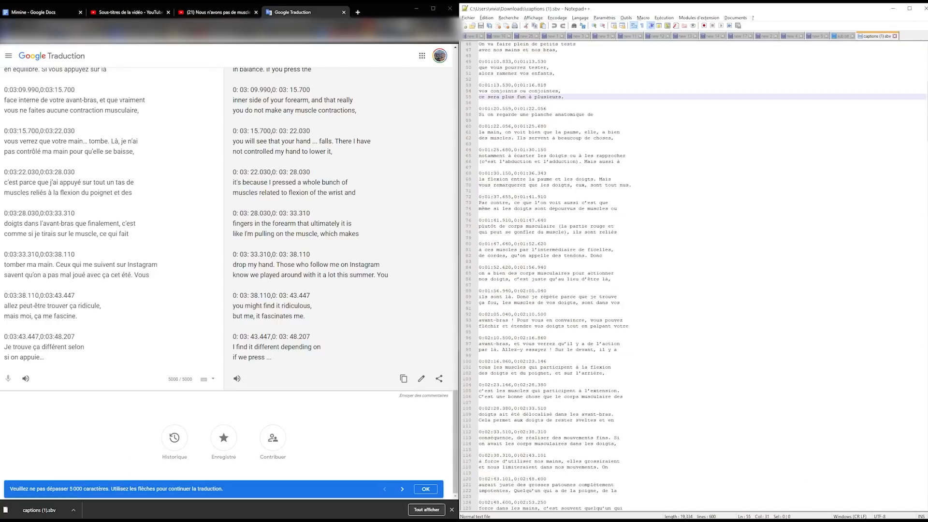
{"action": "left_click_drag", "start_coordinate": [502, 185], "coordinate": [503, 415]}
{"action": "scroll", "coordinate": [505, 411], "scroll_direction": "down", "scroll_amount": 11}
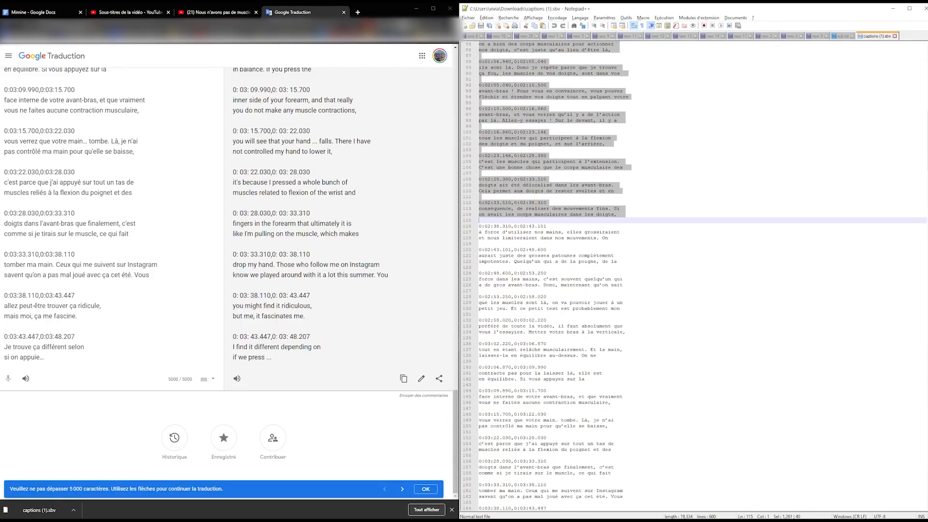
{"action": "left_click_drag", "start_coordinate": [505, 262], "coordinate": [505, 409]}
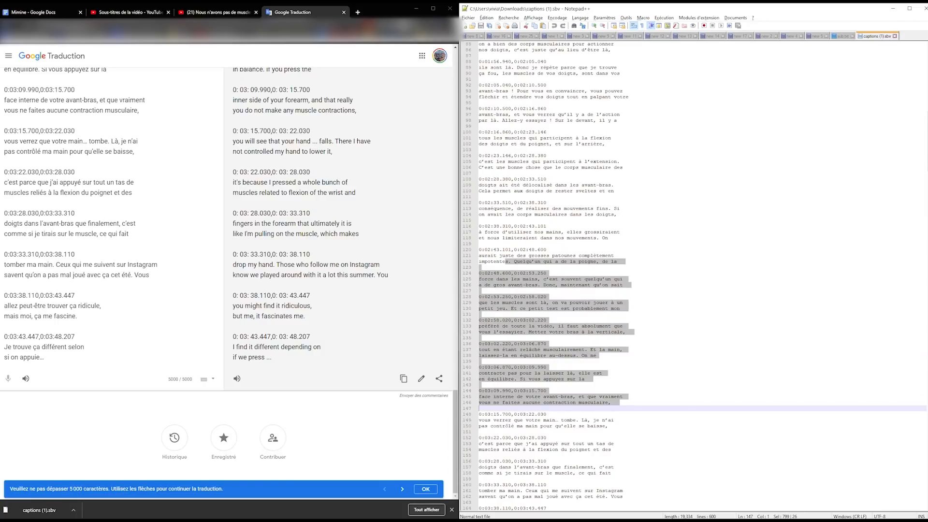
{"action": "left_click", "coordinate": [404, 378]}
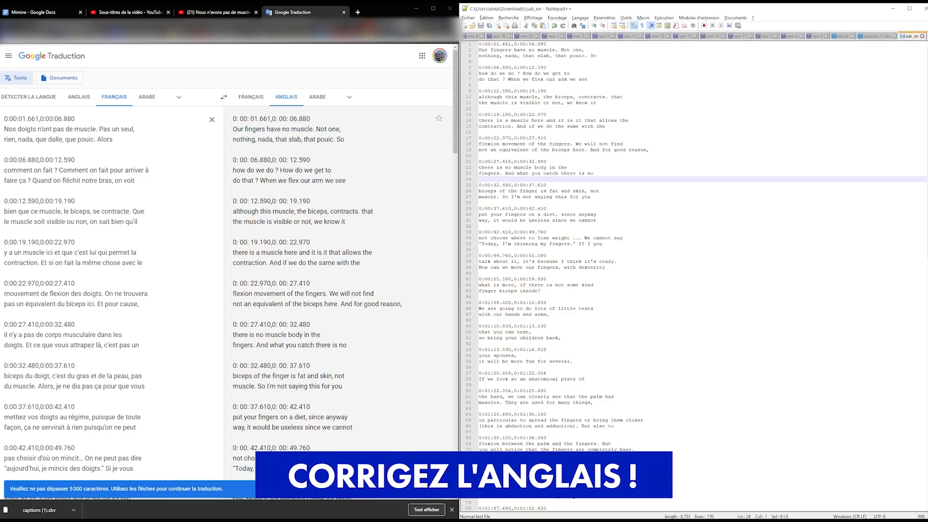
Copy the translated English captions from Google Translate again and return to their beginning.
{"action": "left_click_drag", "start_coordinate": [649, 150], "coordinate": [535, 150]}
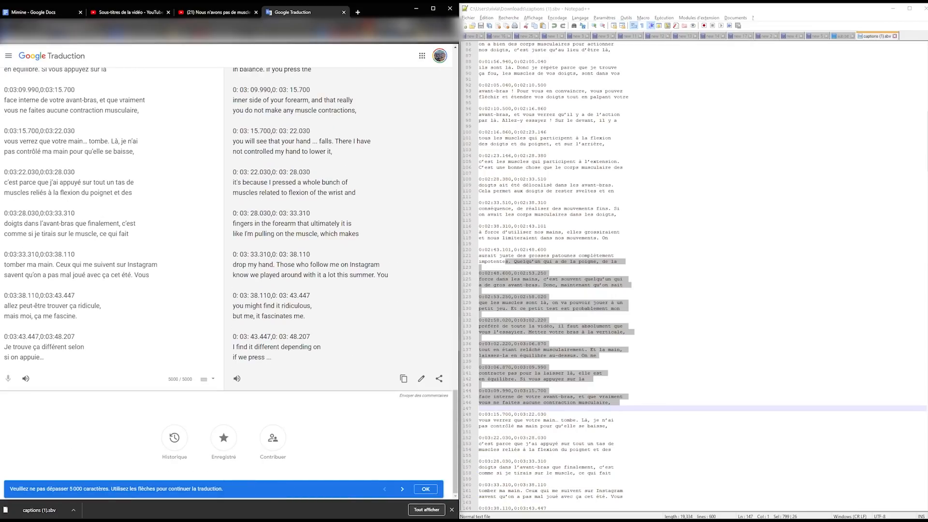
{"action": "left_click", "coordinate": [404, 378]}
{"action": "scroll", "coordinate": [404, 379], "scroll_direction": "up", "scroll_amount": 20}
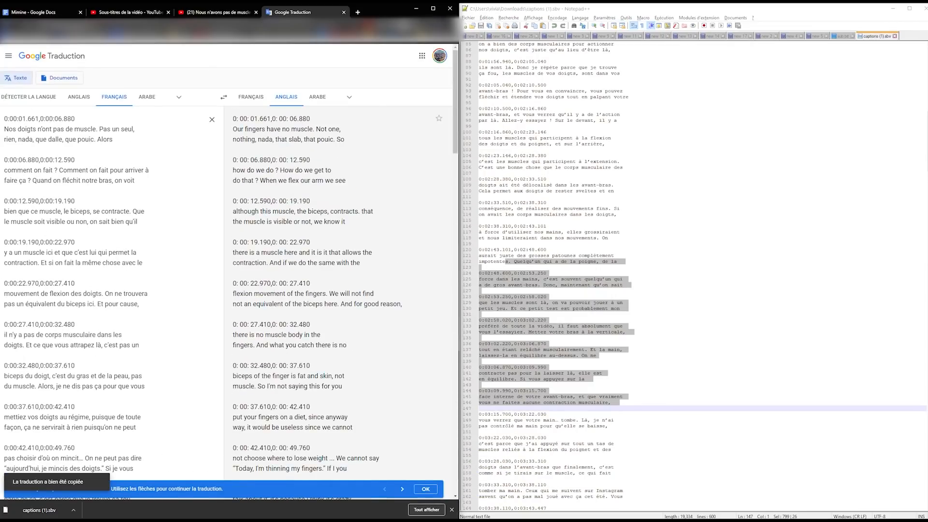
Create a new blank document in Notepad++ and paste the copied English translation of the captions into it.
{"action": "left_click", "coordinate": [546, 138]}
{"action": "left_click", "coordinate": [466, 26]}
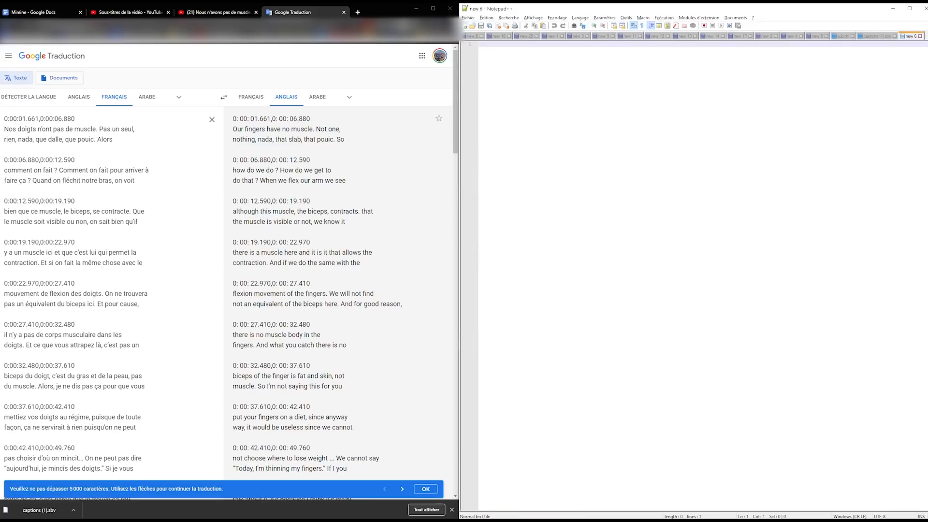
{"action": "key", "text": "ctrl+v"}
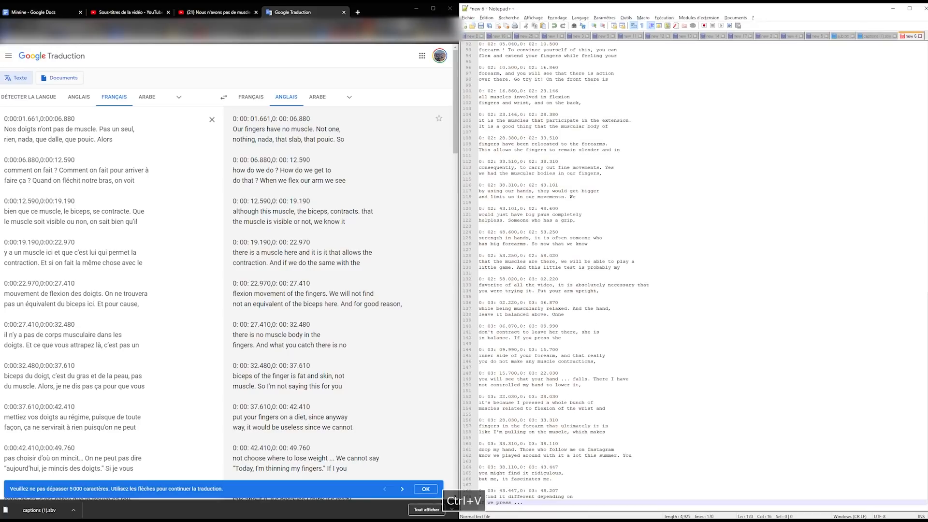
{"action": "scroll", "coordinate": [691, 271], "scroll_direction": "up", "scroll_amount": 8}
{"action": "key", "text": "ctrl+v"}
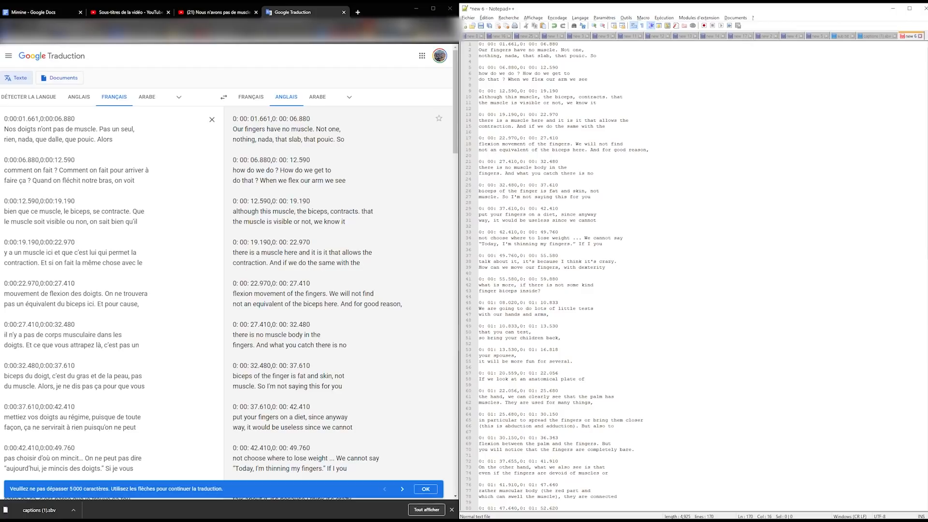
Remove the extra spaces from the timecodes by replacing every colon followed by a space with a plain colon throughout the document.
{"action": "left_click_drag", "start_coordinate": [485, 139], "coordinate": [541, 138]}
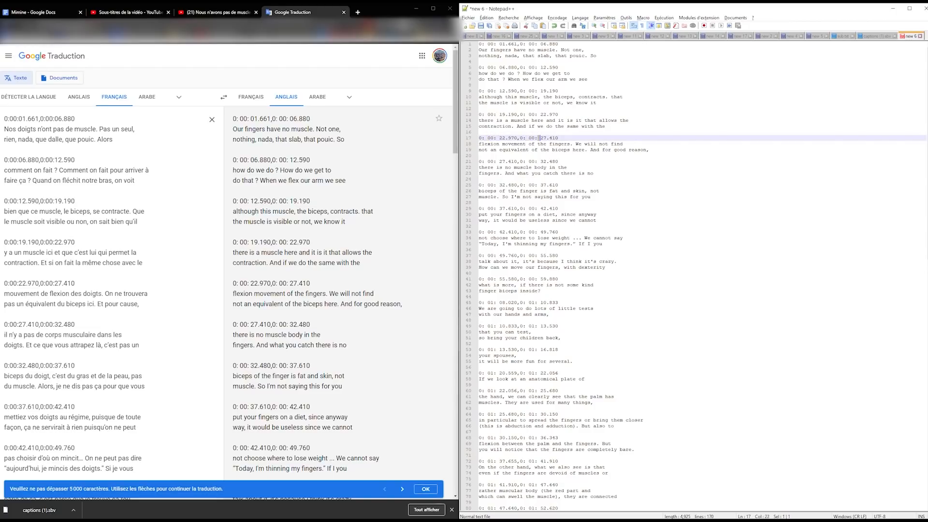
{"action": "left_click", "coordinate": [541, 138]}
{"action": "left_click", "coordinate": [541, 220]}
{"action": "left_click", "coordinate": [541, 179]}
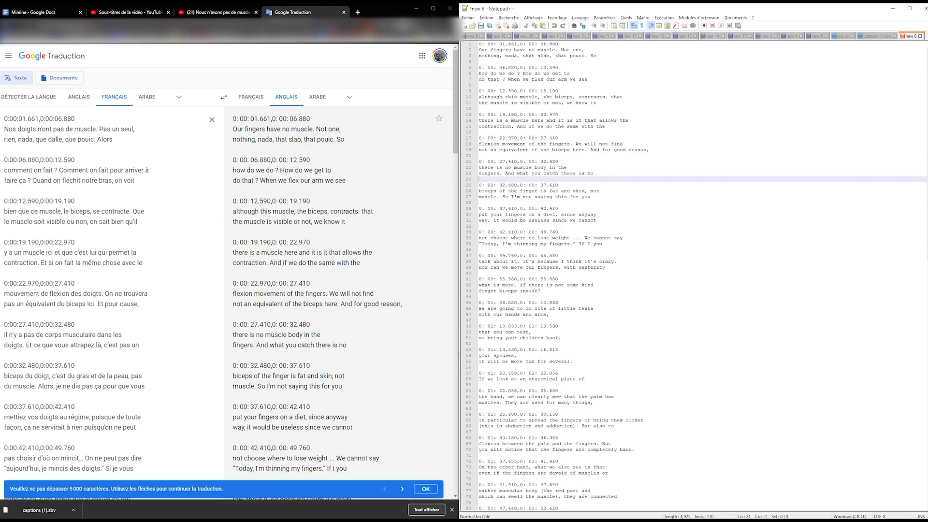
{"action": "key", "text": "ctrl+f"}
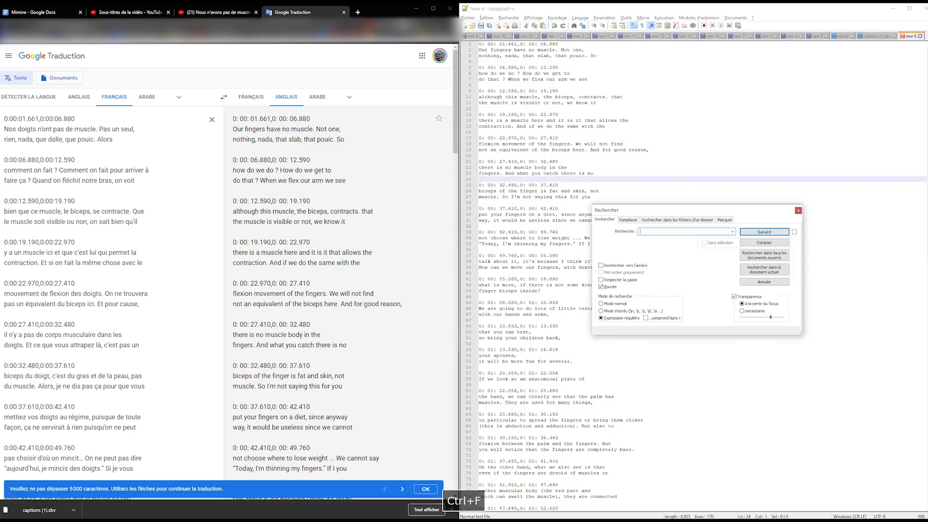
{"action": "key", "text": "ctrl+h"}
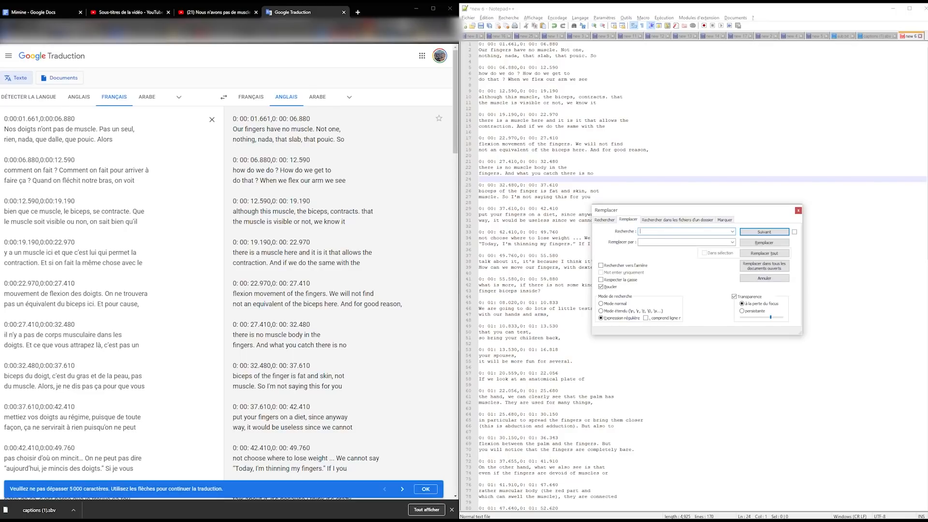
{"action": "type", "text": ":"}
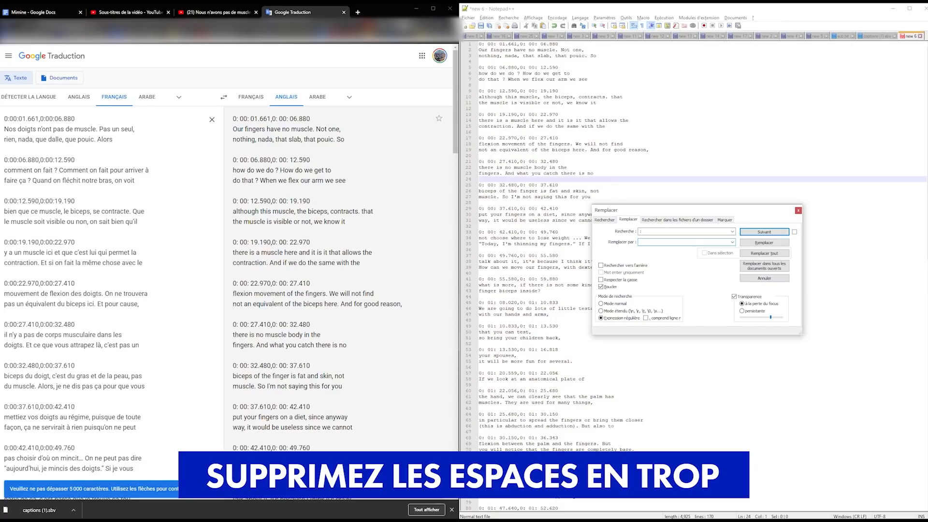
{"action": "type", "text": ":"}
{"action": "left_click", "coordinate": [764, 254]}
{"action": "left_click", "coordinate": [502, 185]}
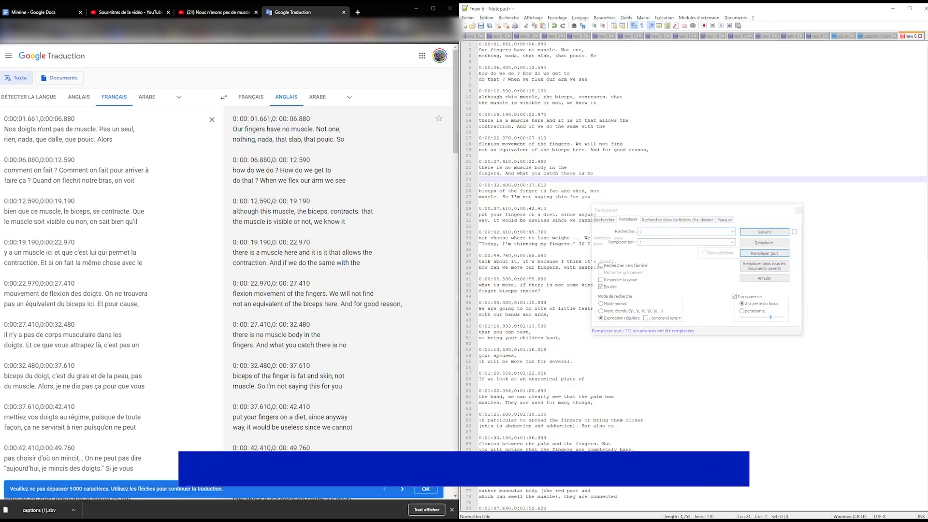
{"action": "key", "text": "End"}
{"action": "key", "text": "shift+Up"}
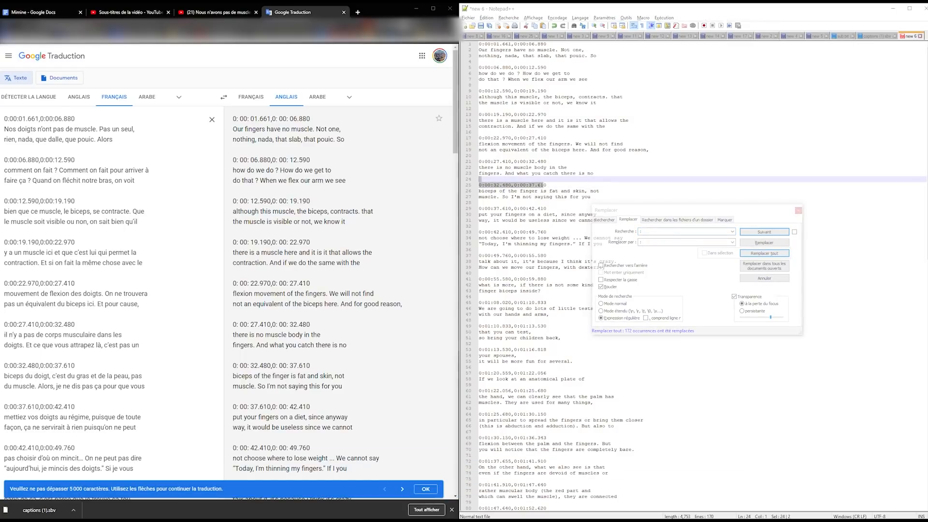
{"action": "left_click", "coordinate": [799, 210]}
Save the cleaned English captions as sub_en in the Downloads folder.
{"action": "left_click_drag", "start_coordinate": [547, 279], "coordinate": [545, 97]}
{"action": "left_click", "coordinate": [574, 362]}
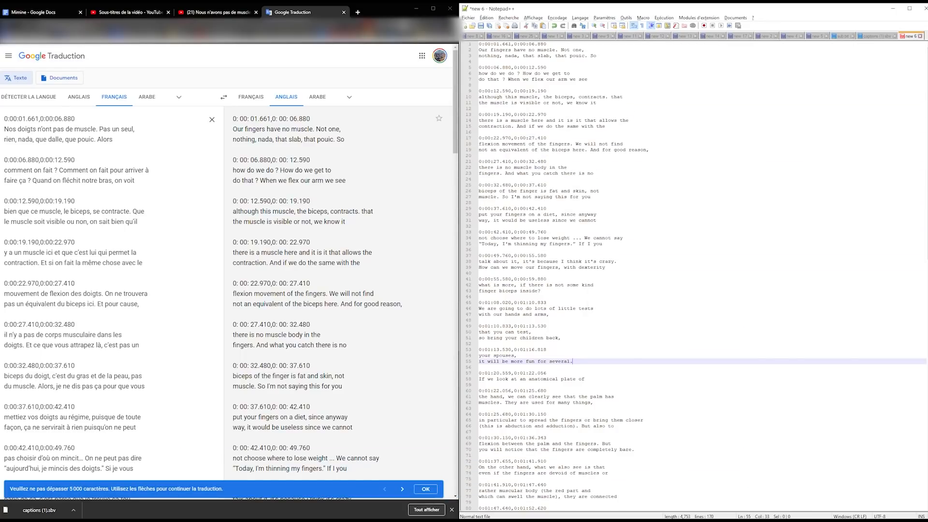
{"action": "left_click", "coordinate": [468, 18]}
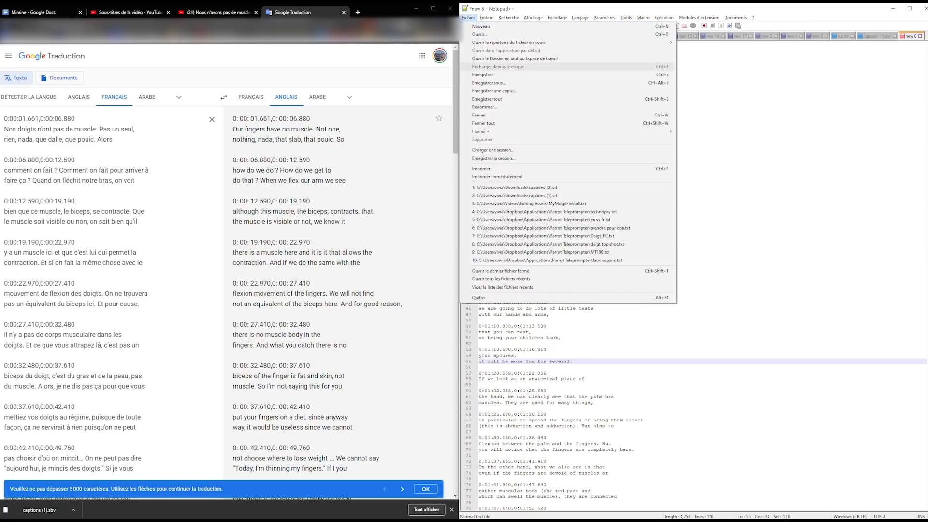
{"action": "left_click", "coordinate": [483, 74]}
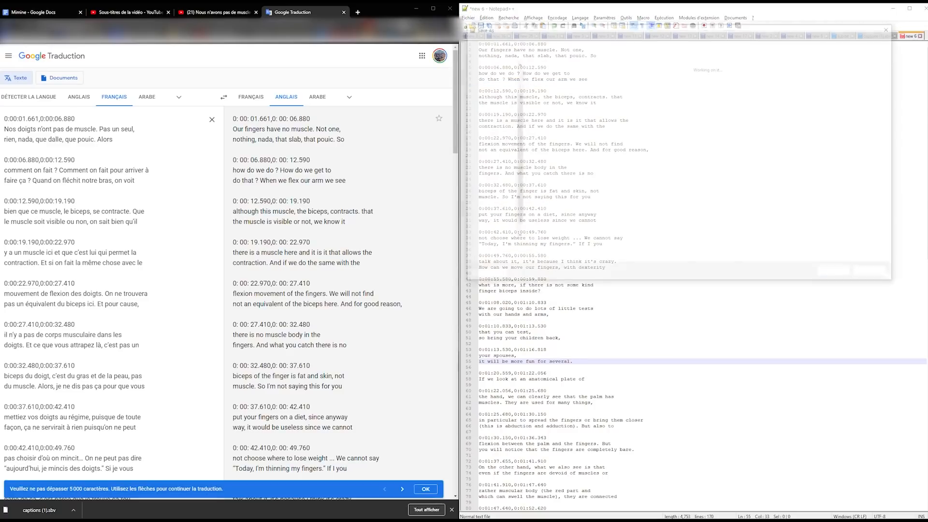
In YouTube Studio, add Anglais (Inde) as a subtitle language for the video and choose to supply its subtitles by importing a file.
{"action": "left_click", "coordinate": [125, 12]}
{"action": "left_click", "coordinate": [70, 208]}
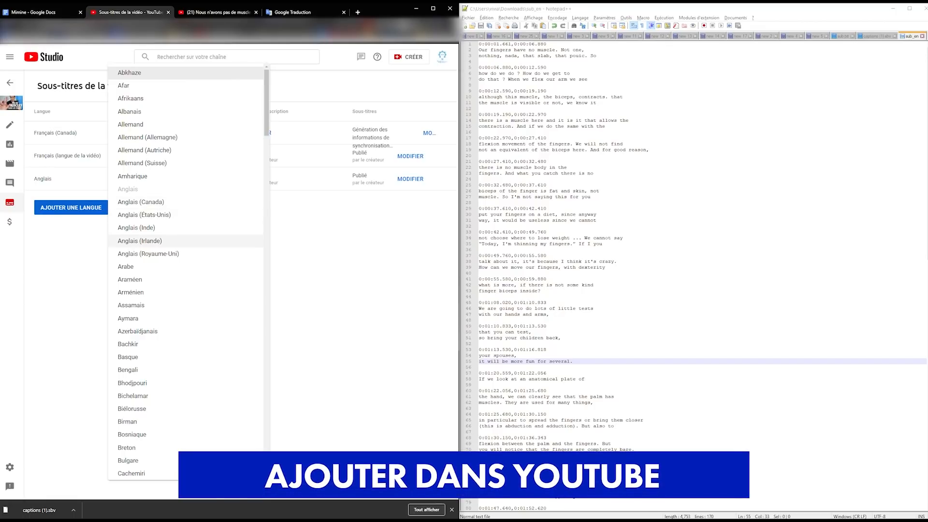
{"action": "left_click", "coordinate": [137, 228]}
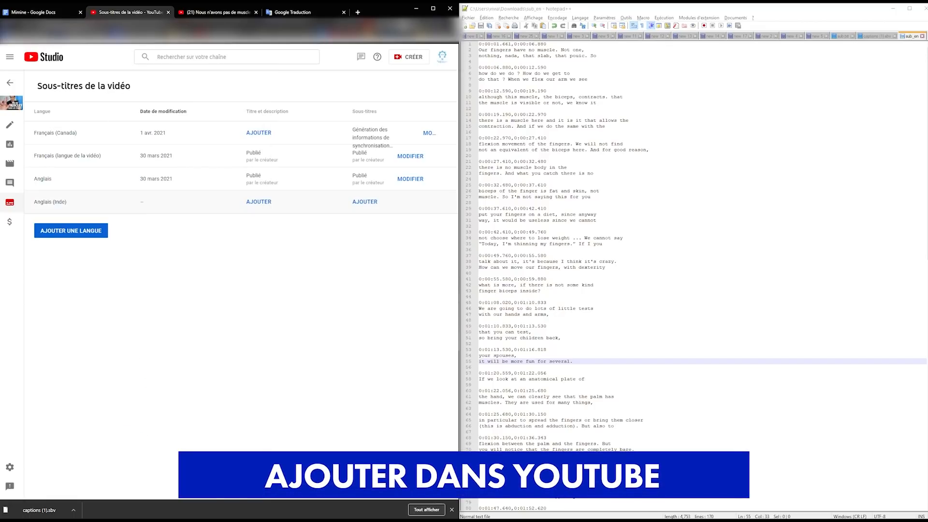
{"action": "left_click", "coordinate": [365, 202]}
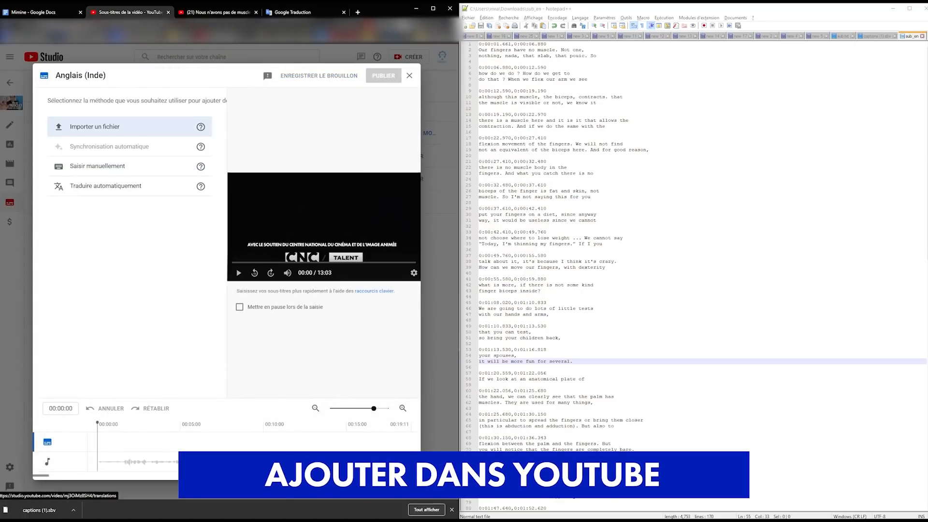
{"action": "left_click", "coordinate": [95, 127]}
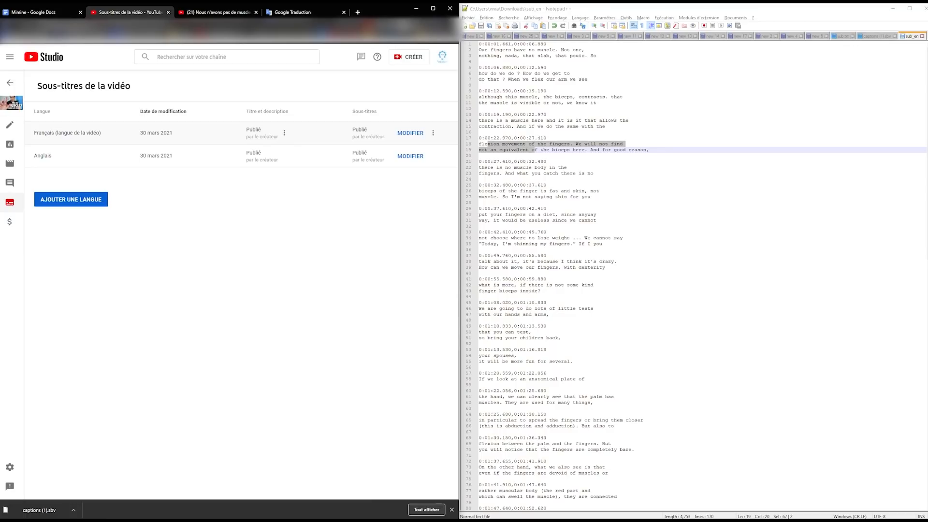
{"action": "left_click_drag", "start_coordinate": [541, 79], "coordinate": [563, 150]}
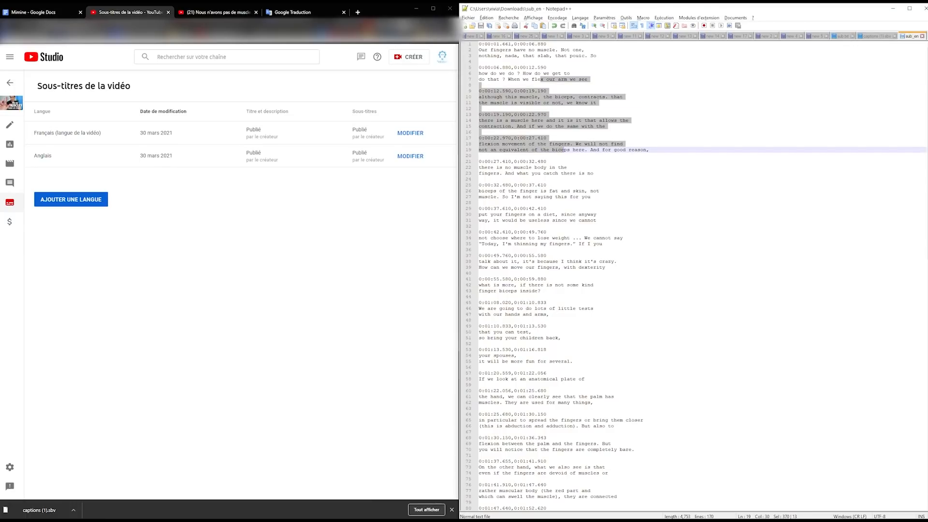